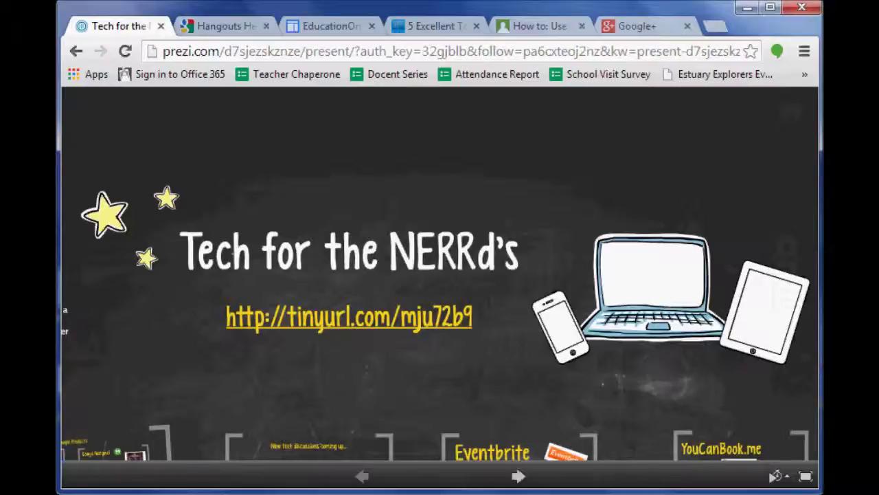
Step: Switch to the Google+ home page and open the Gmail inbox from it
mouse_move(443, 115)
left_click(639, 26)
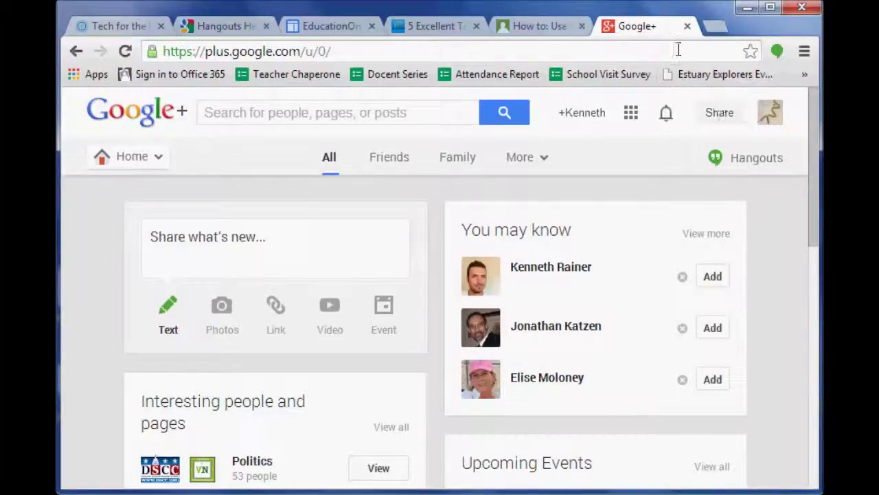
left_click(631, 112)
left_click(726, 201)
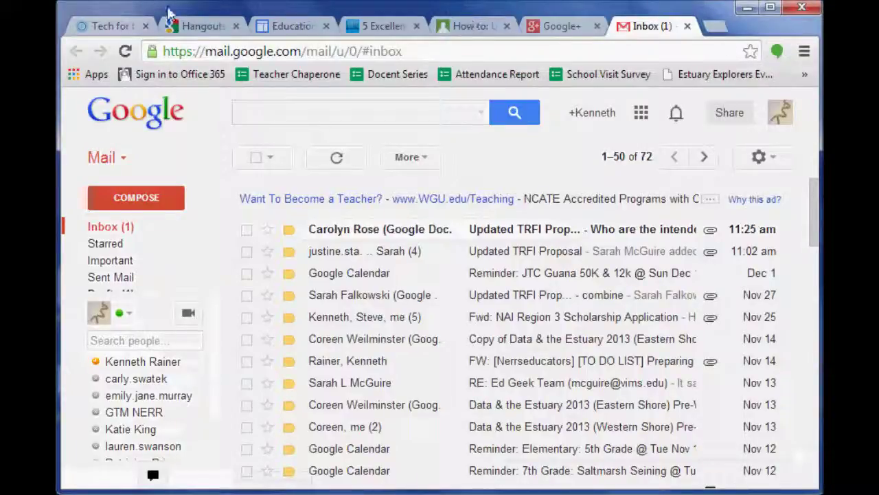
Step: Return to the Google+ home page and open the Ed Geek Google Hangout event listed under Upcoming Events
left_click(199, 31)
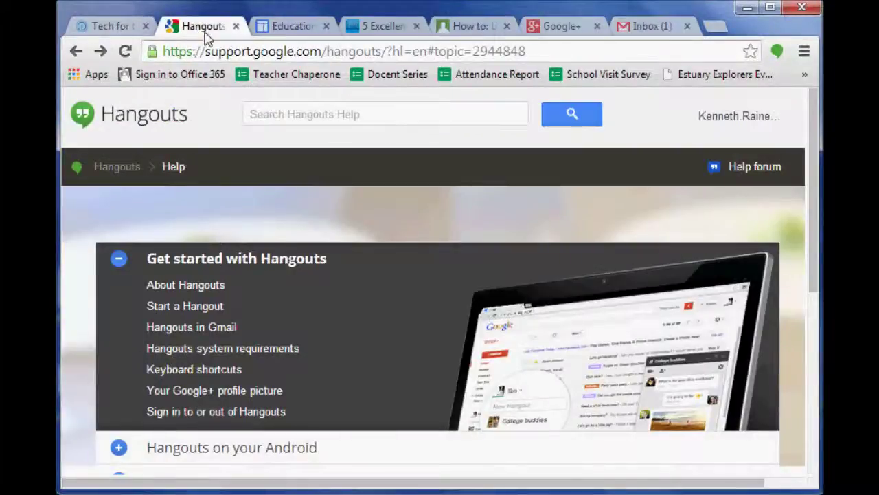
left_click(578, 31)
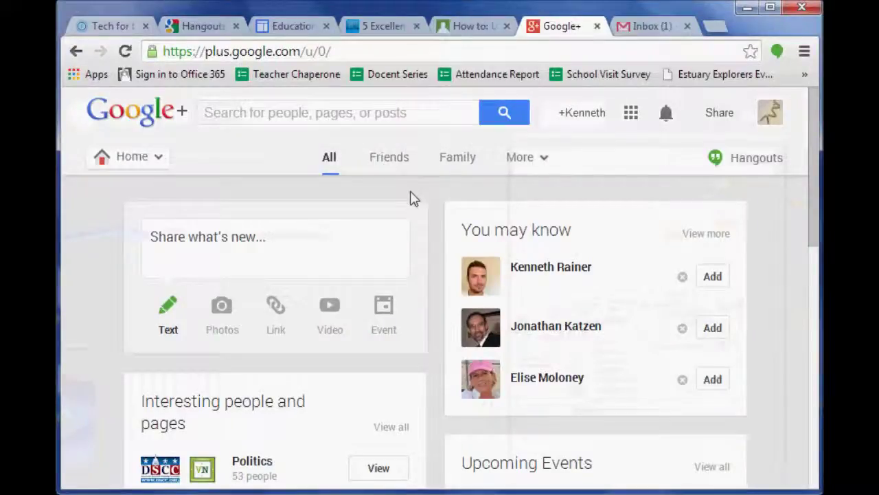
scroll(118, 304, "down", 2)
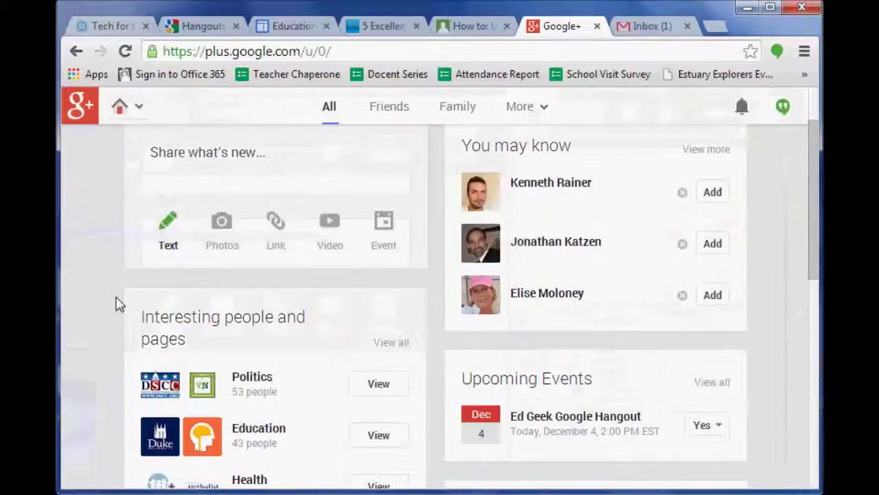
scroll(118, 304, "down", 4)
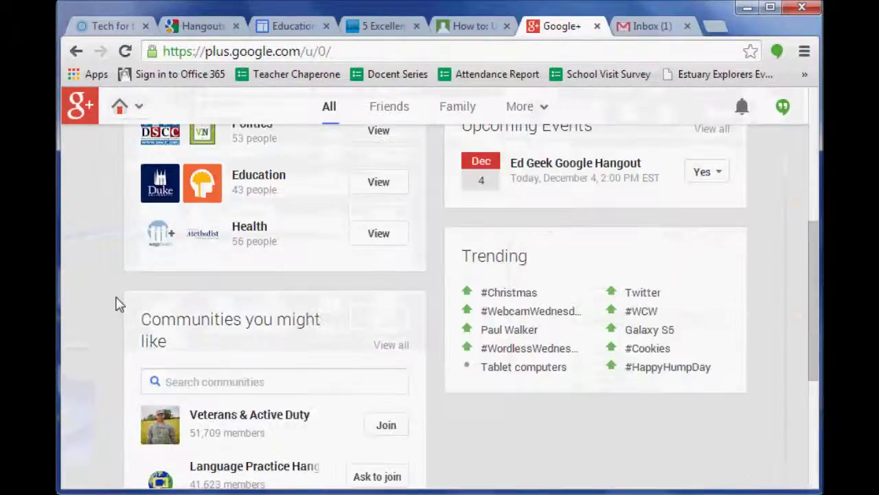
scroll(118, 304, "up", 6)
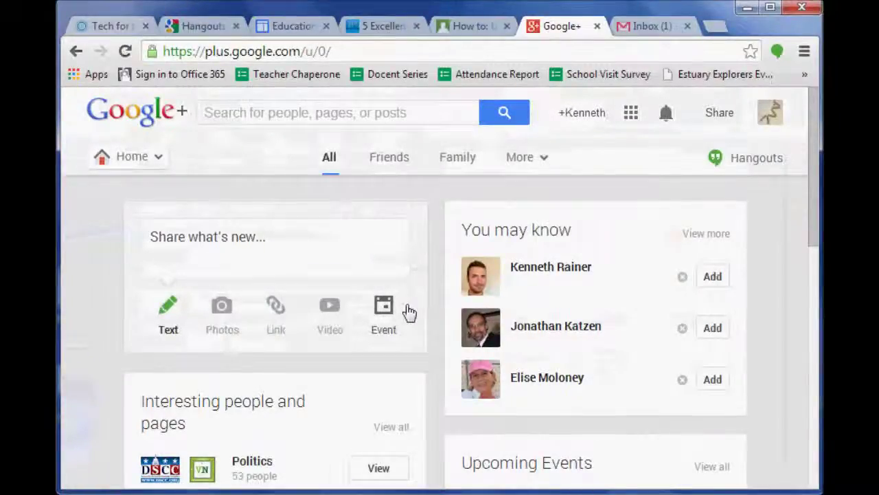
scroll(397, 249, "down", 1)
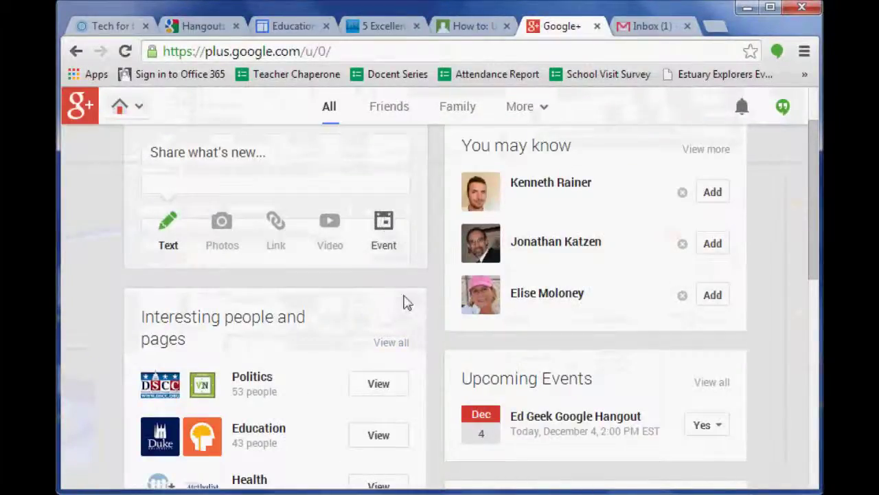
scroll(458, 297, "down", 1)
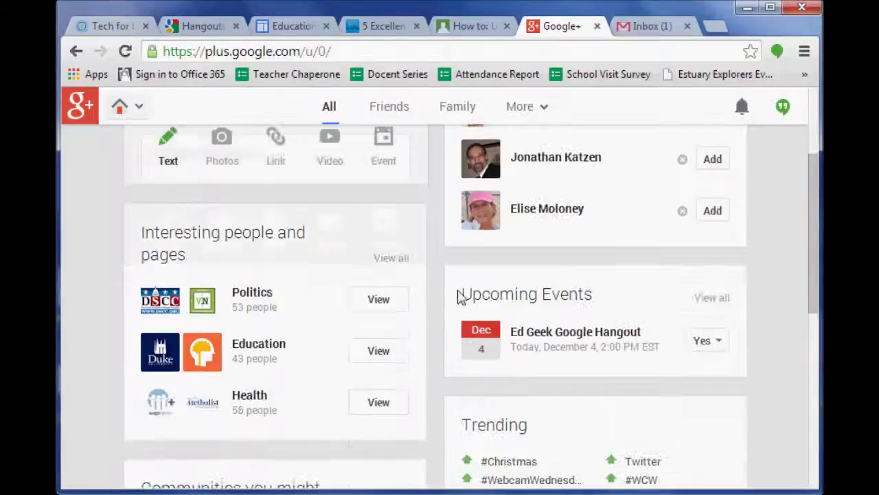
left_click(556, 335)
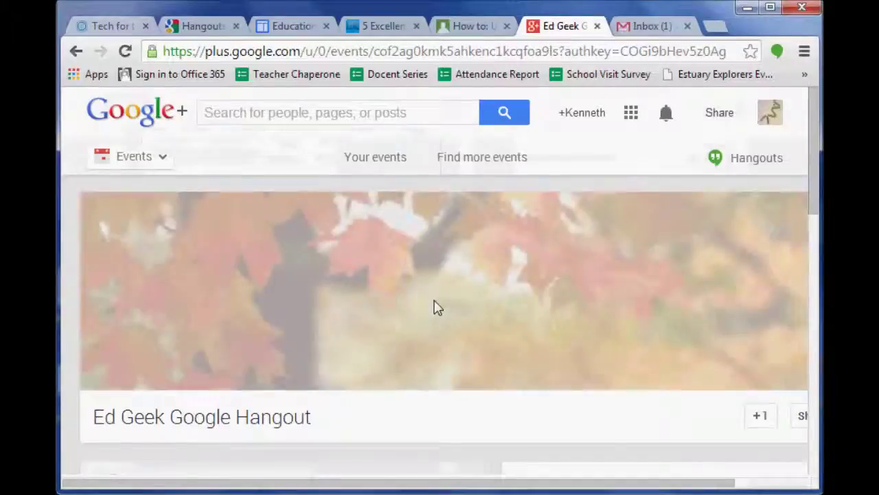
Step: Look through the Ed Geek Google Hangout event page, including its posts, attendance options, details and sharing option
scroll(434, 308, "down", 3)
scroll(435, 307, "down", 1)
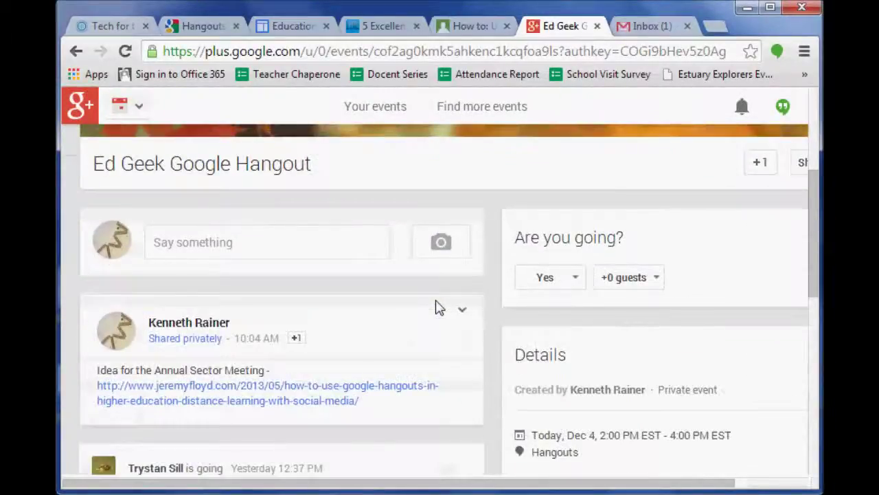
scroll(422, 314, "down", 1)
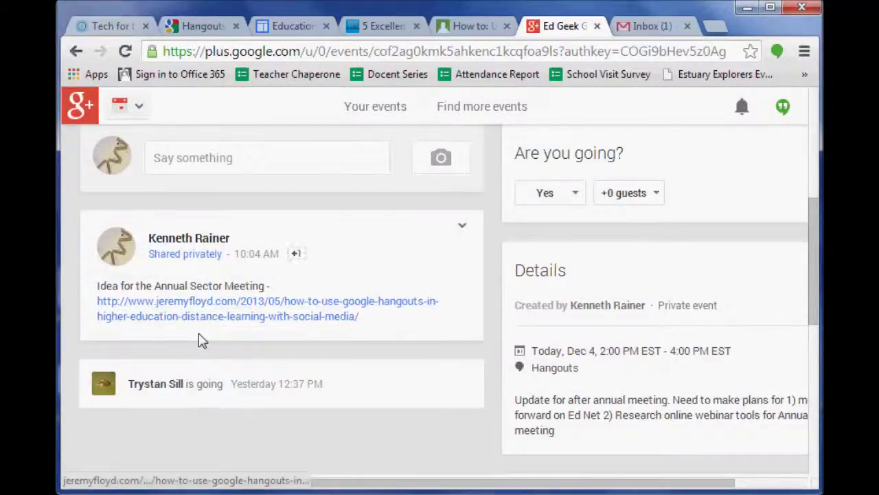
scroll(691, 389, "up", 3)
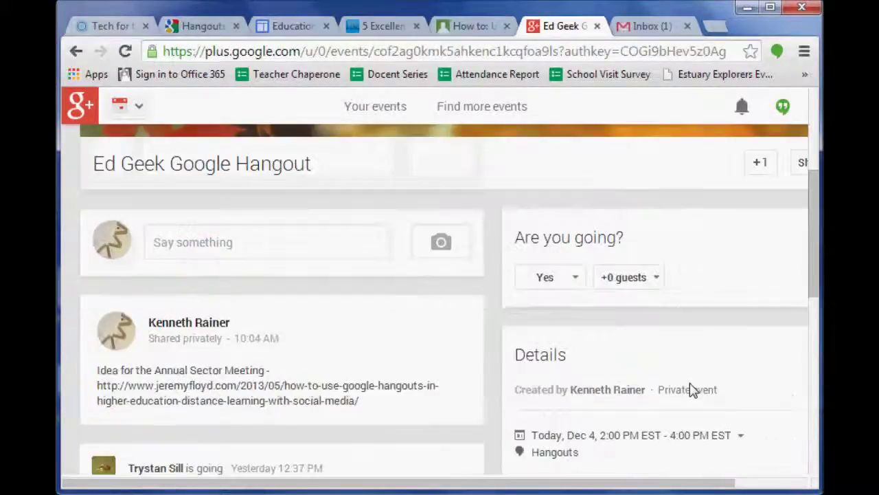
left_click_drag(595, 484, 716, 476)
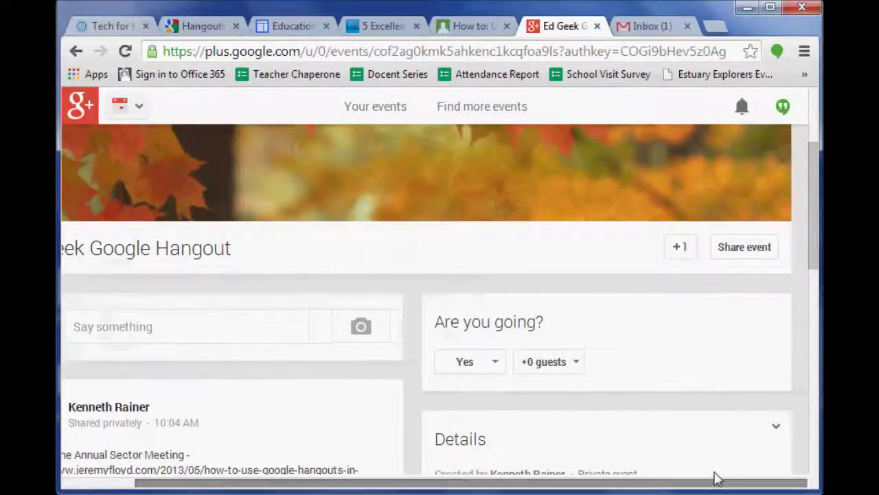
scroll(656, 439, "down", 3)
scroll(656, 440, "up", 5)
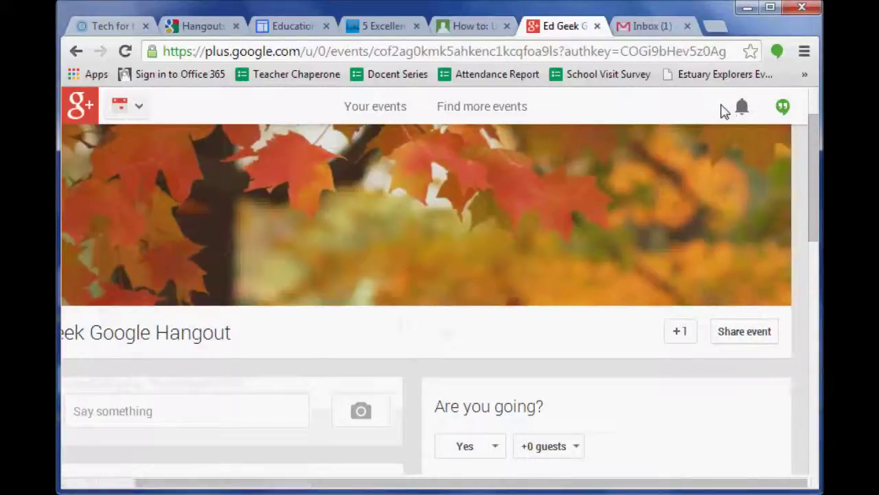
Step: Return to the Google+ home page, open Google Calendar and display the personal calendar's afternoon events
left_click(135, 106)
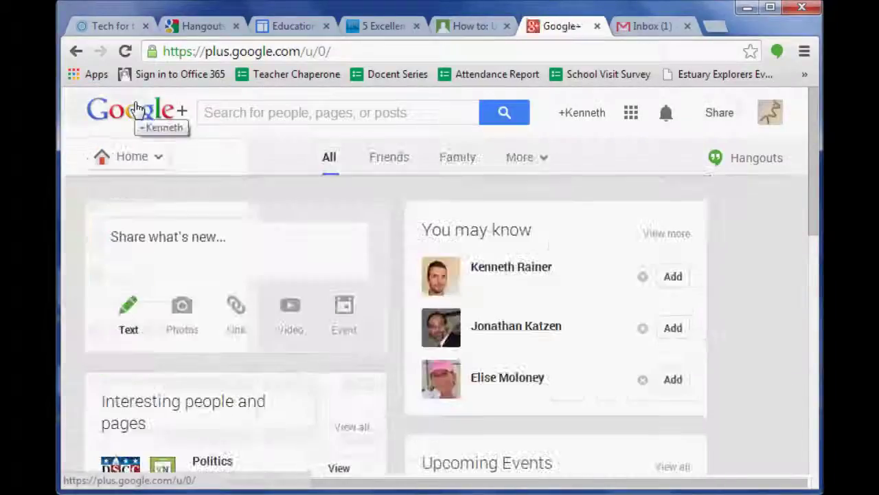
left_click(630, 112)
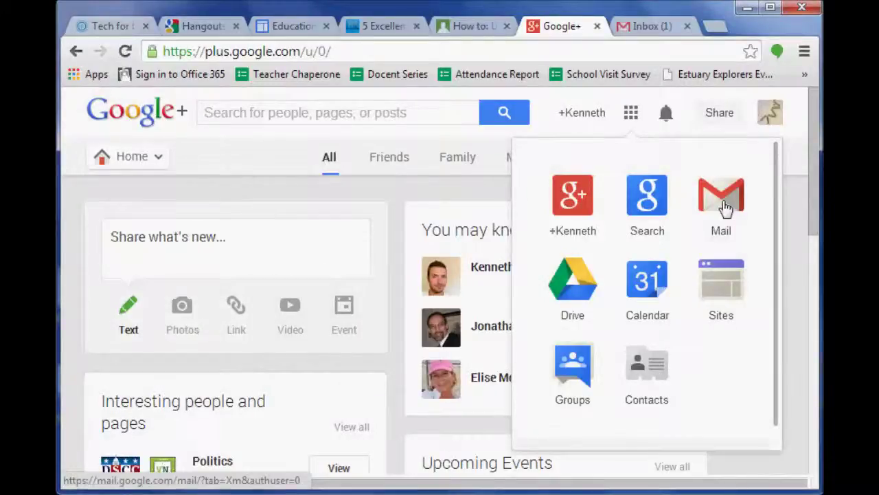
left_click(660, 282)
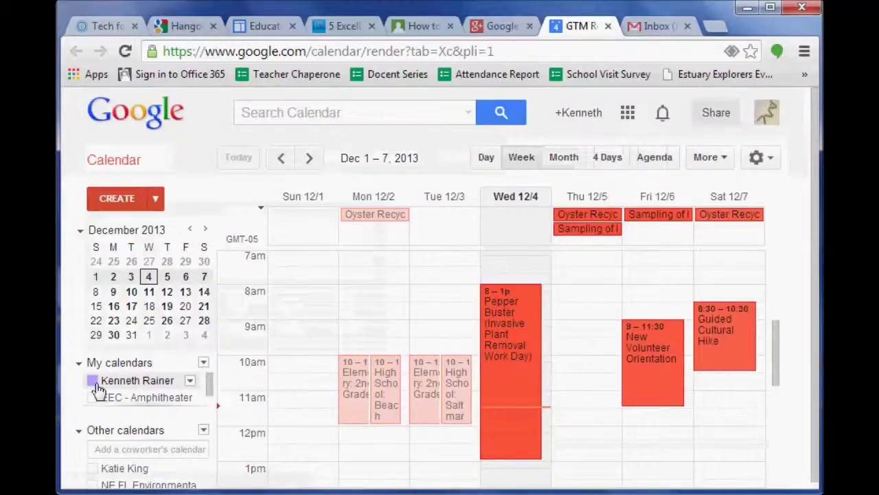
scroll(539, 357, "down", 3)
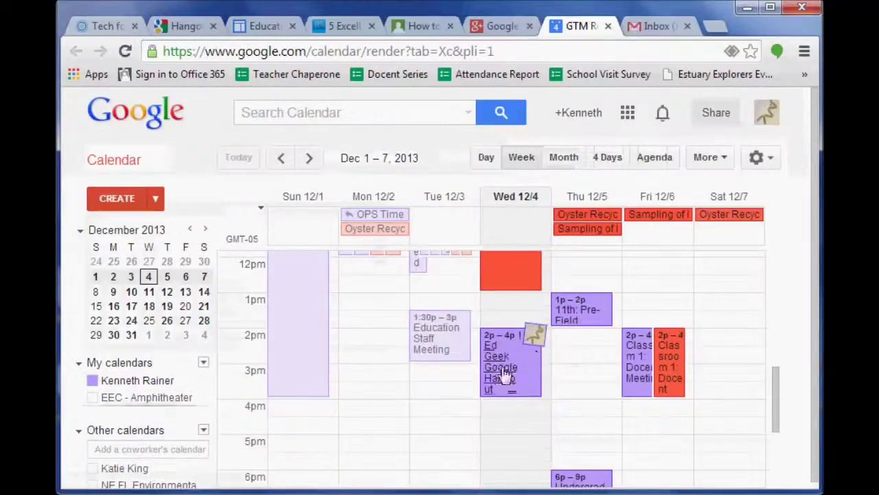
Step: View the Ed Geek Google Hangout event page through its entry on Wednesday 12/4 in the calendar
left_click(507, 368)
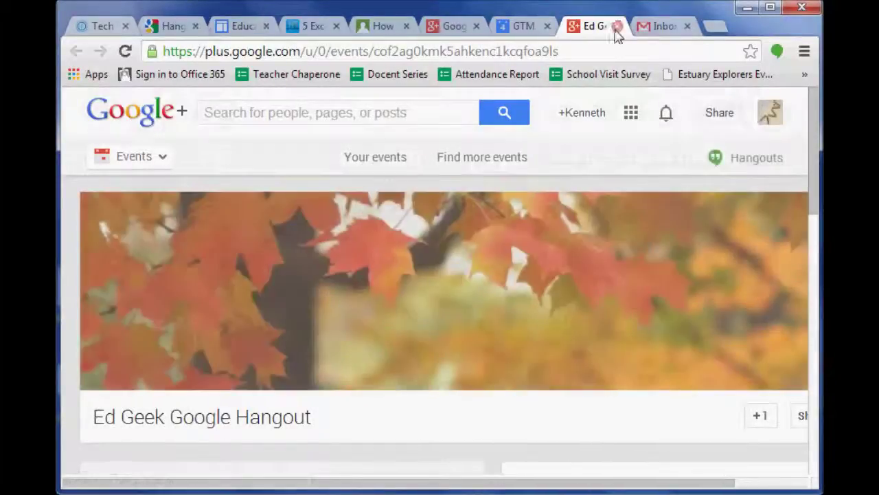
left_click(617, 25)
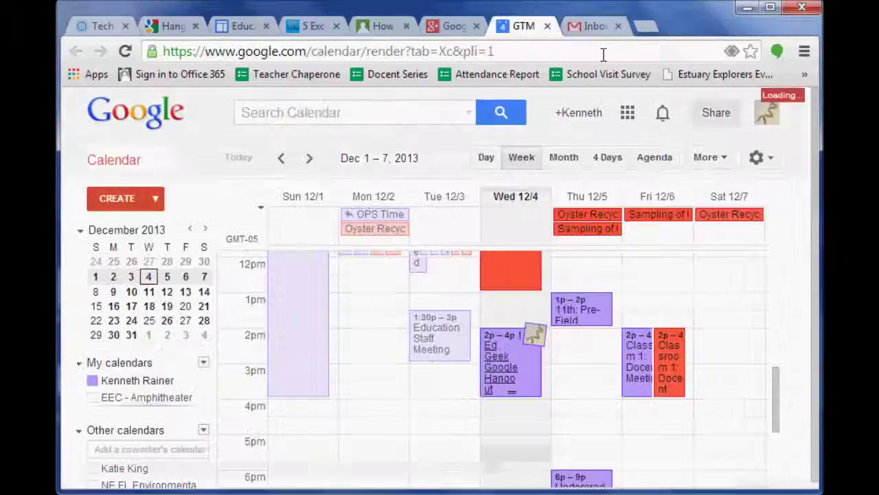
left_click(495, 371)
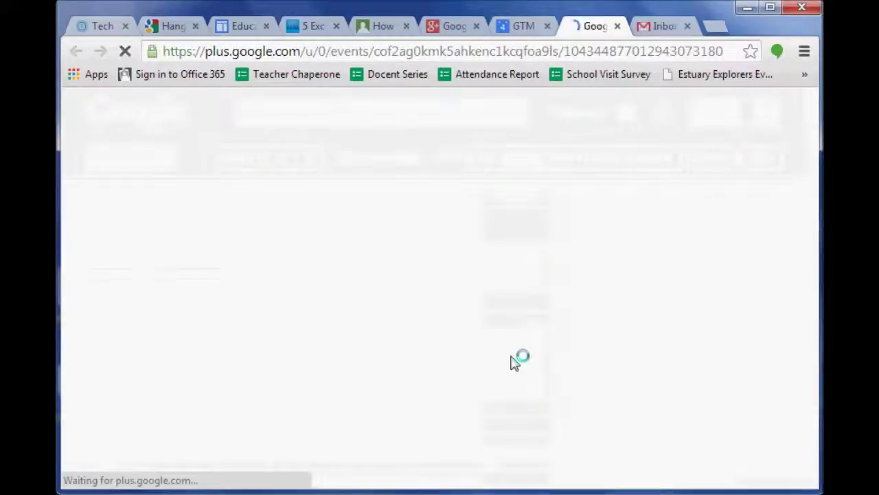
scroll(708, 378, "down", 5)
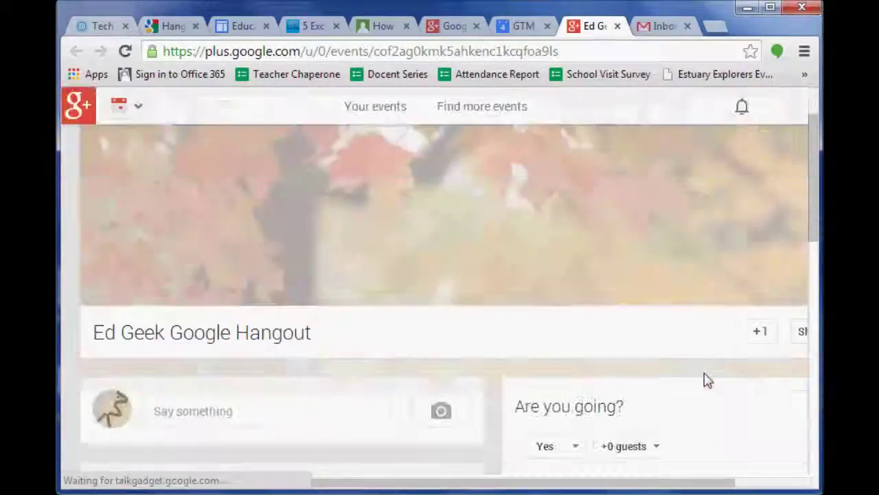
scroll(708, 380, "up", 5)
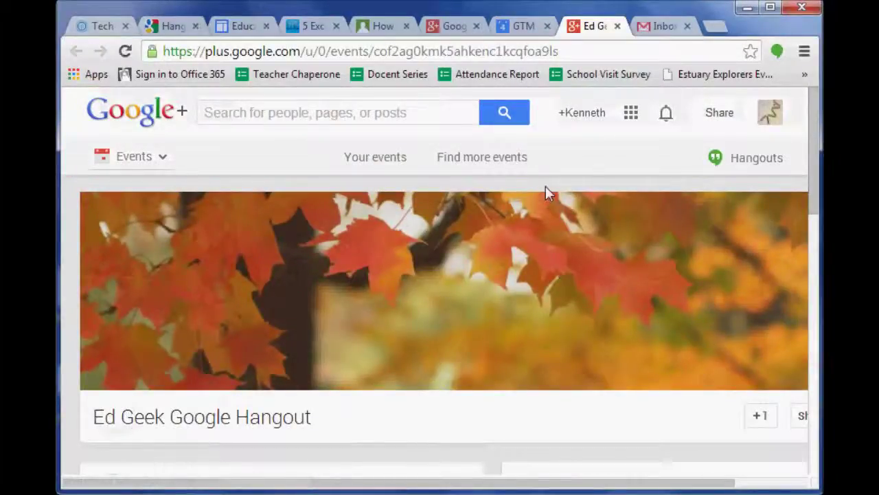
Step: Close the event, Google Calendar and Gmail pages to return to the Google+ home page
left_click(616, 26)
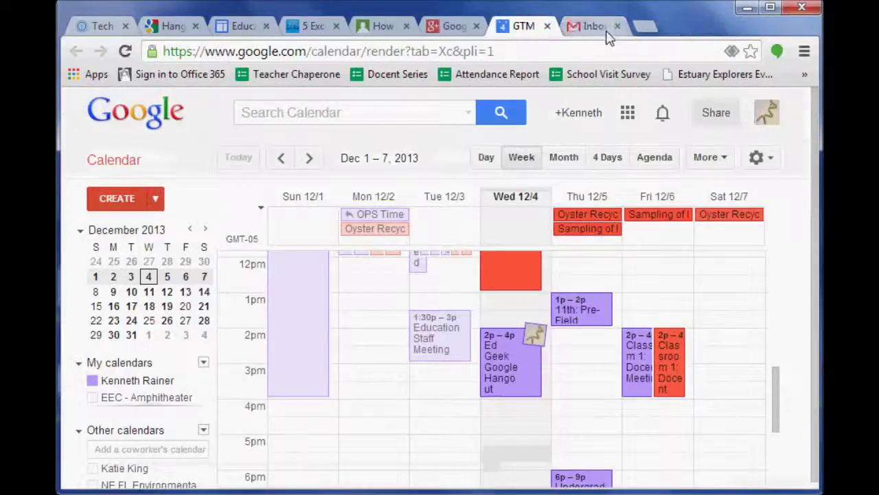
left_click(547, 26)
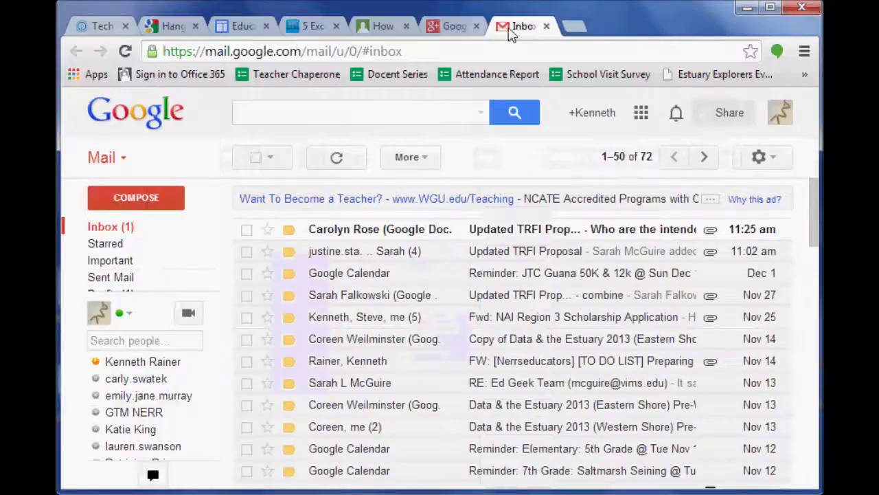
left_click(547, 26)
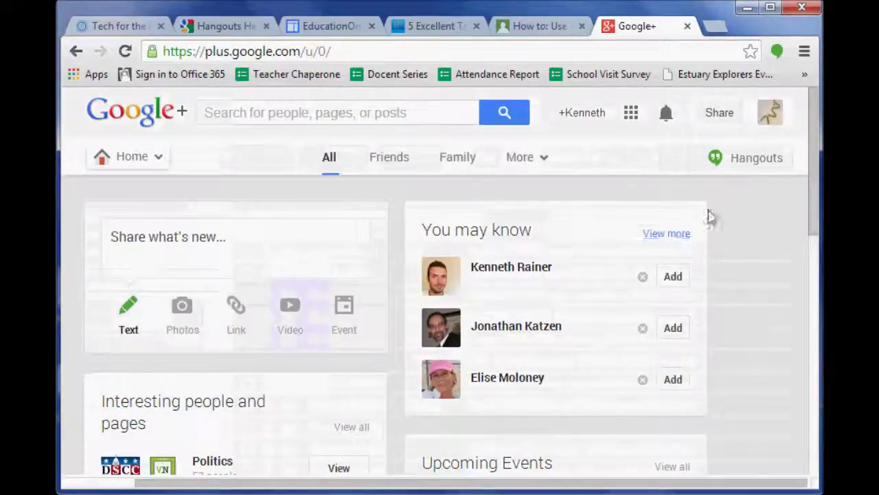
Step: Start a new Hangouts video call with the third contact found by searching for "k"
left_click(732, 164)
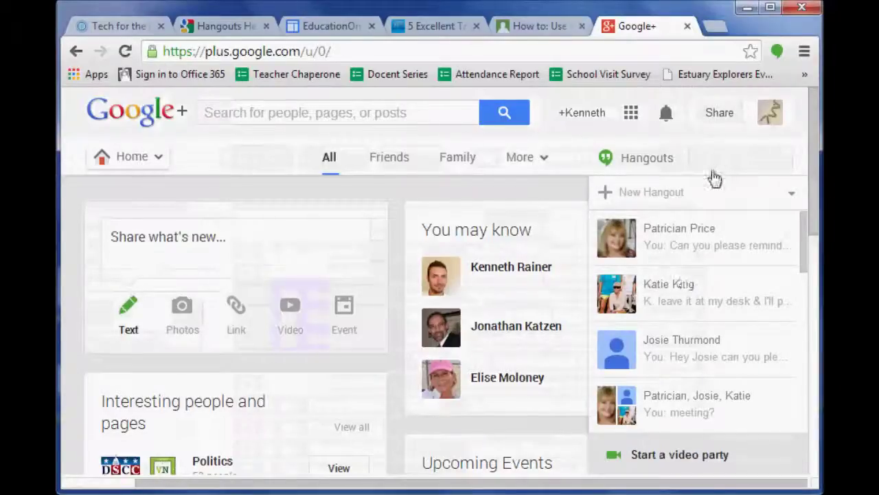
left_click(708, 190)
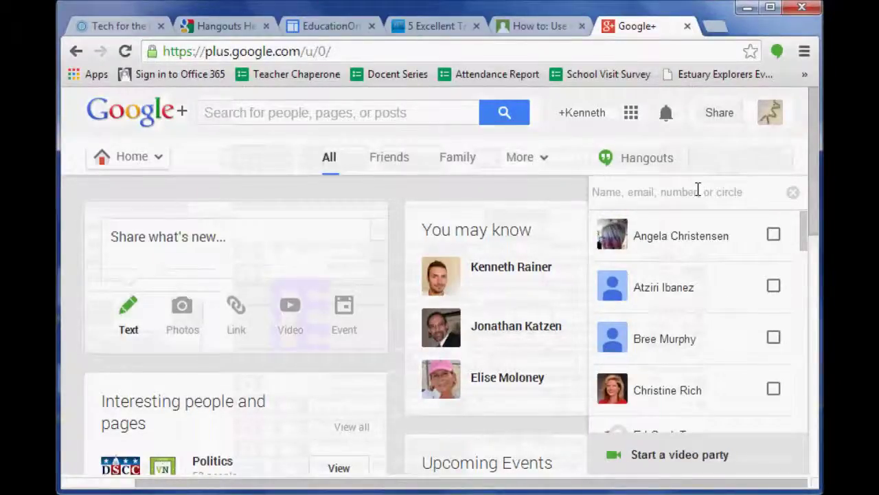
type("k")
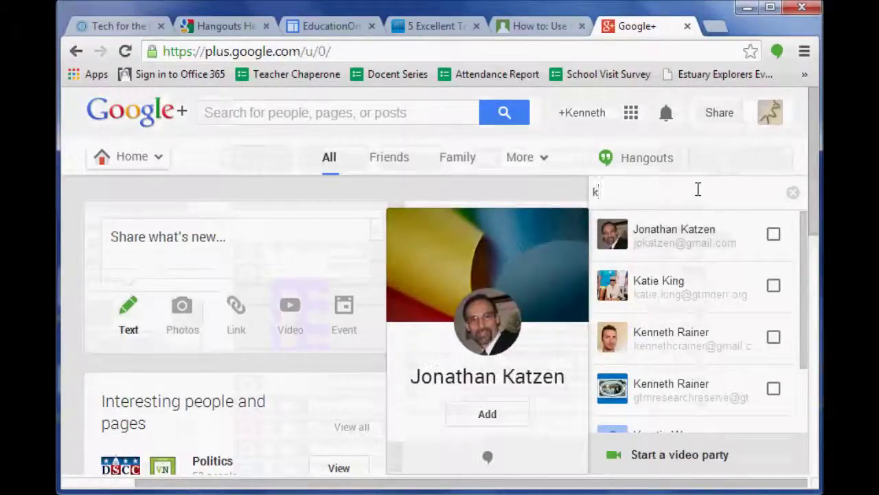
left_click(774, 339)
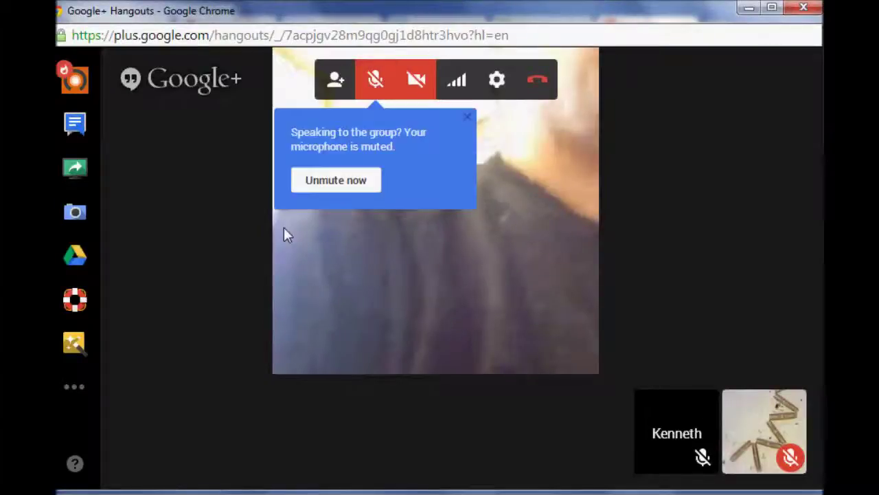
left_click_drag(55, 419, 59, 420)
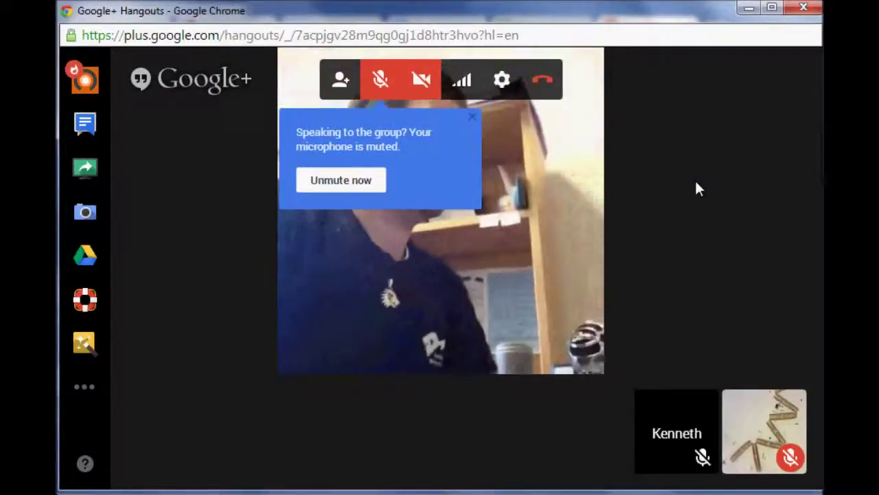
Step: Dismiss the muted-microphone notice and check the options for adding people to the video call, without adding anyone
left_click(472, 115)
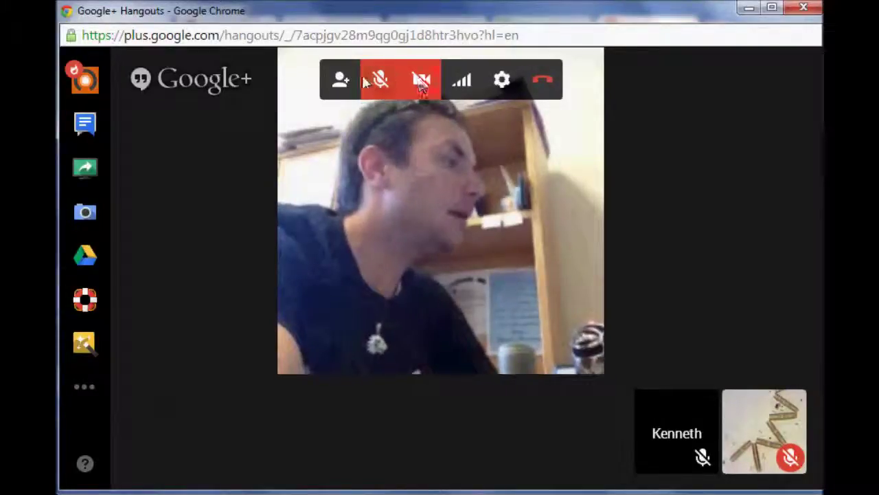
left_click(341, 80)
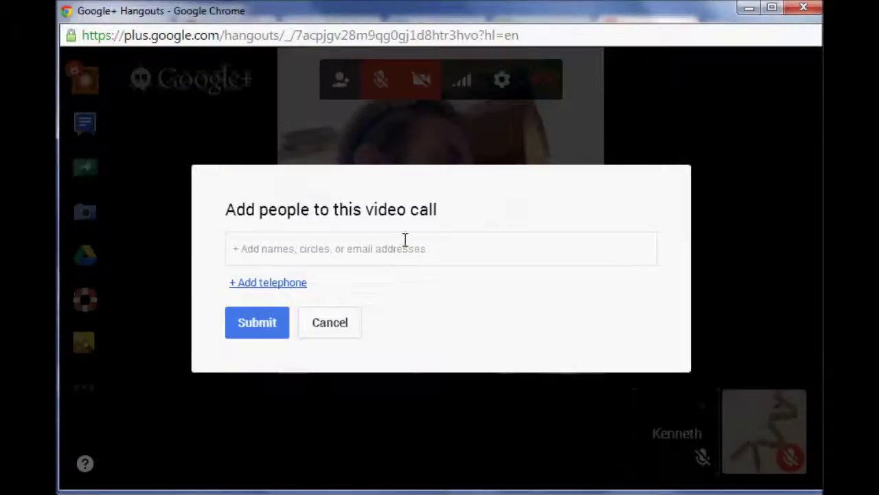
left_click(330, 323)
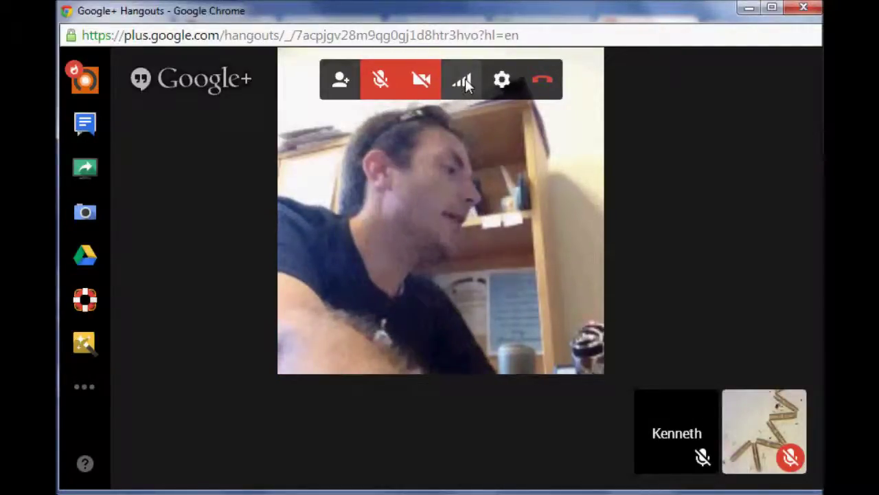
Step: Check the camera, microphone and speaker settings of the video call without saving any change
left_click(502, 80)
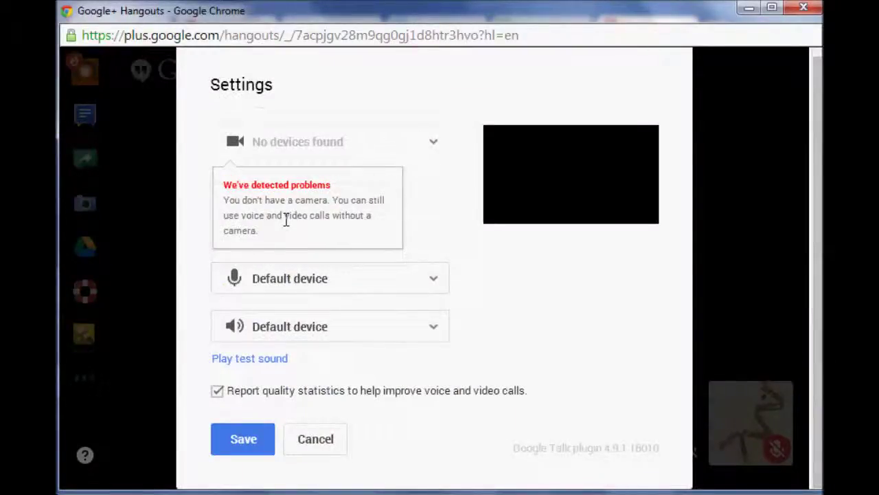
left_click(323, 445)
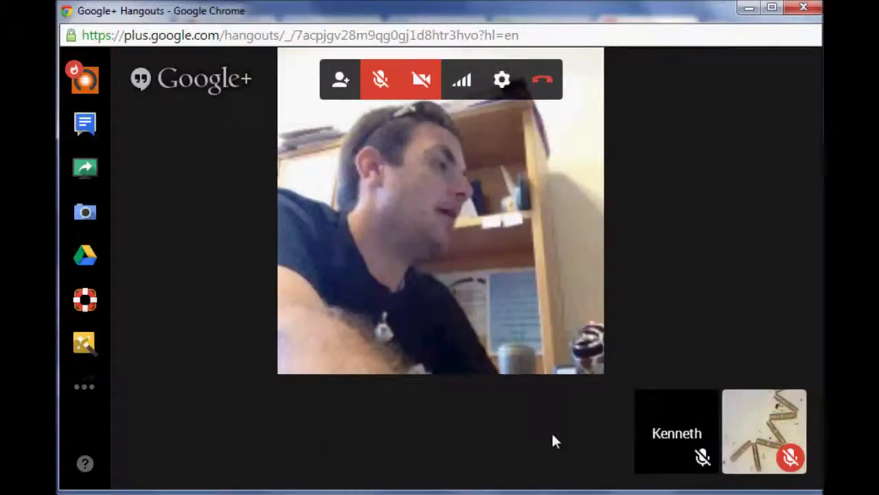
Step: Mute the other participant's microphone through the options on their video thumbnail
mouse_move(790, 466)
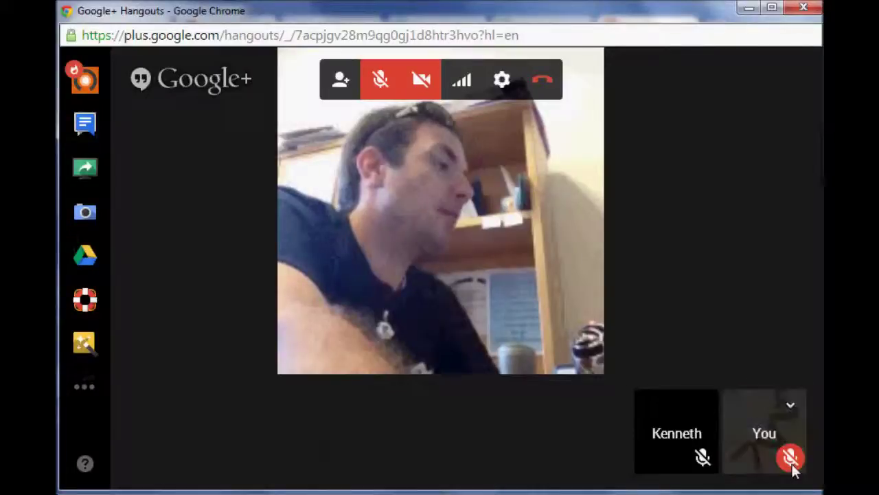
left_click(702, 459)
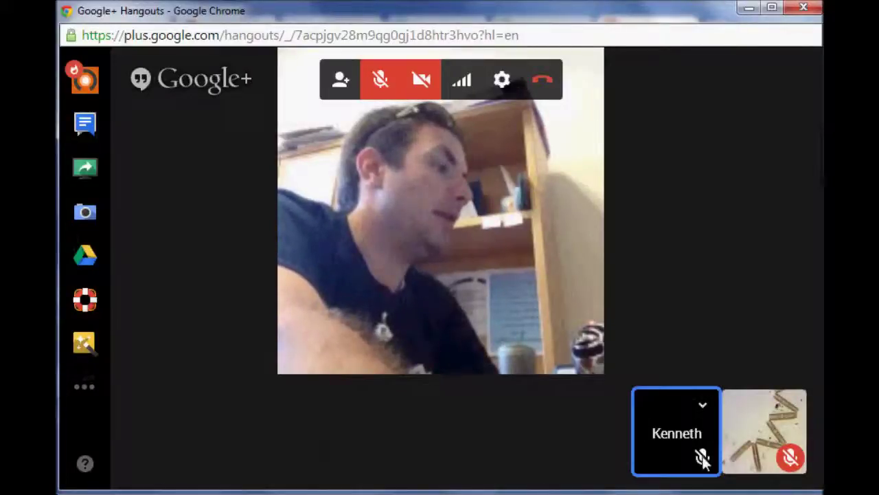
left_click(701, 405)
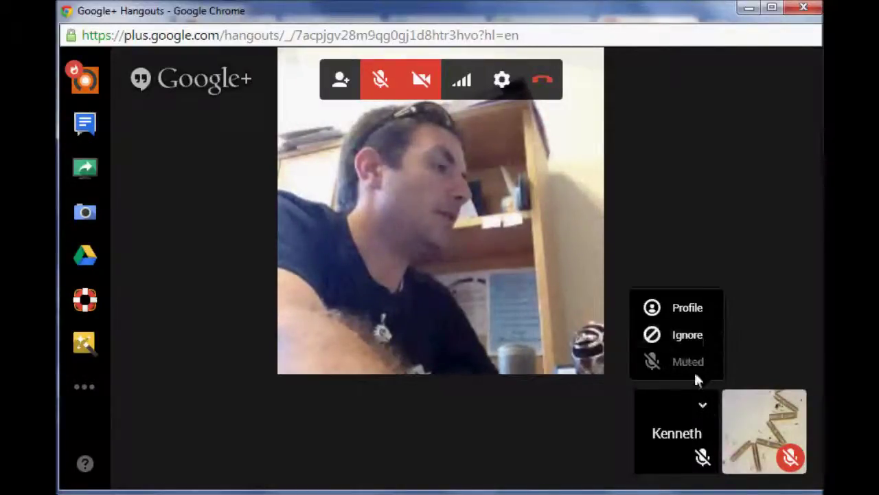
left_click(600, 430)
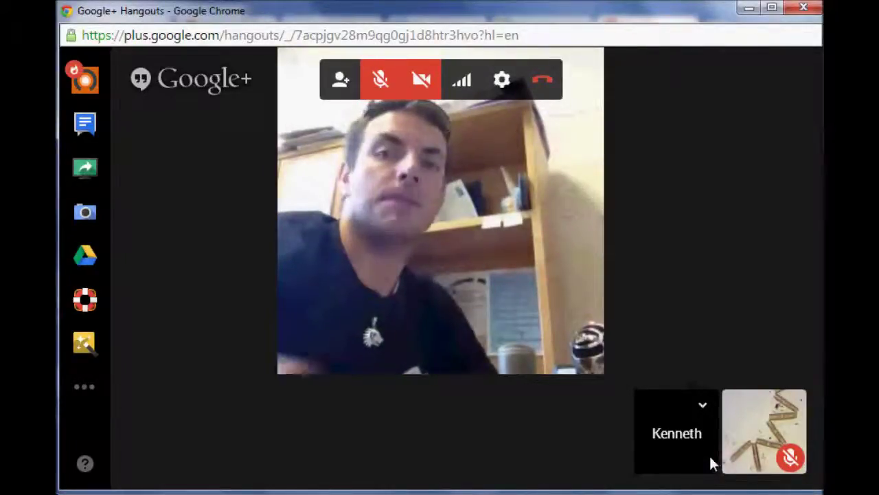
left_click(703, 400)
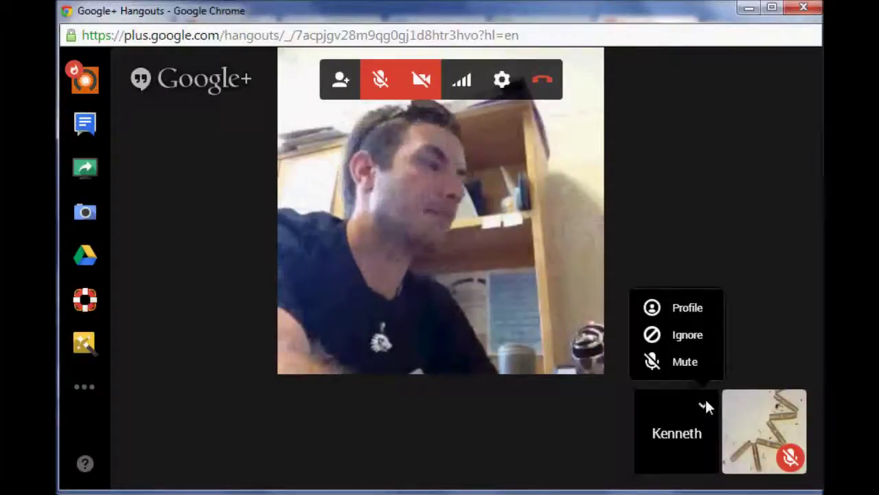
left_click(682, 361)
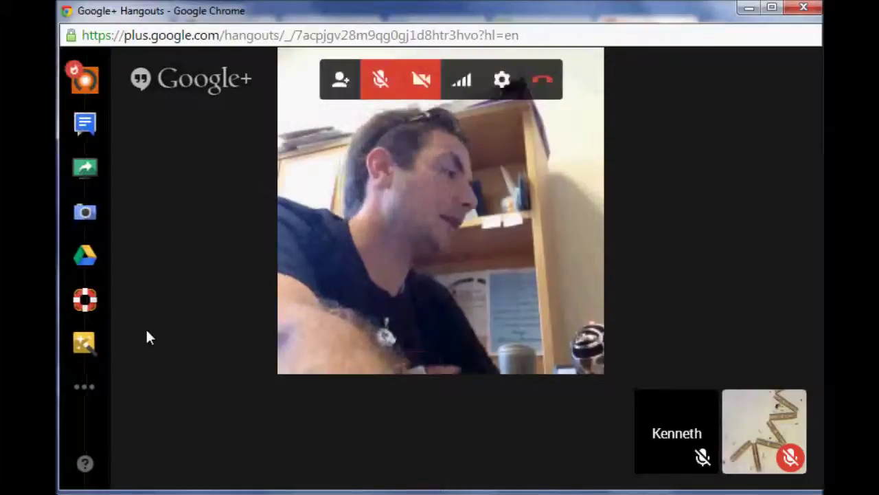
Step: View the list of additional apps and the group chat of the video call, and close both again
left_click(88, 388)
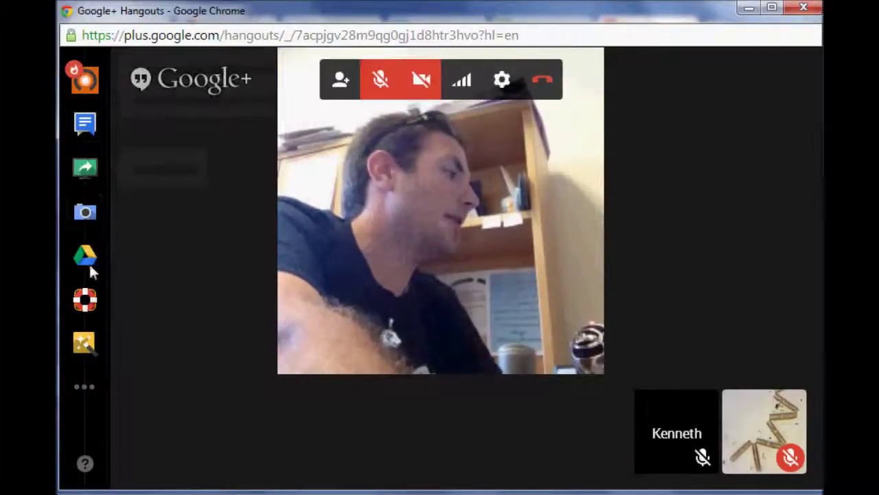
left_click(86, 387)
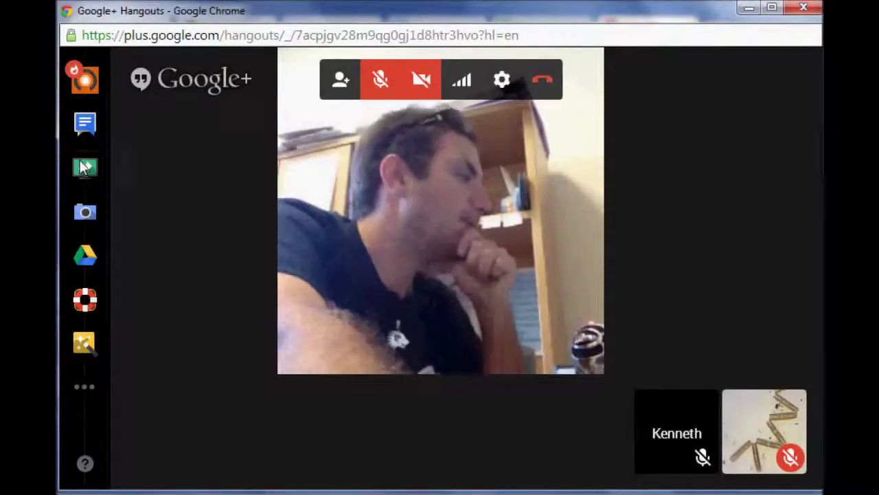
left_click(86, 125)
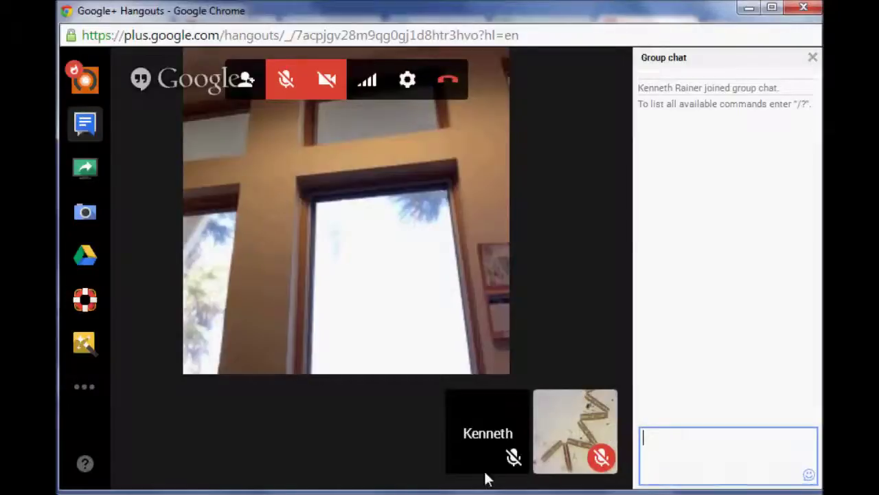
left_click(85, 386)
left_click(325, 424)
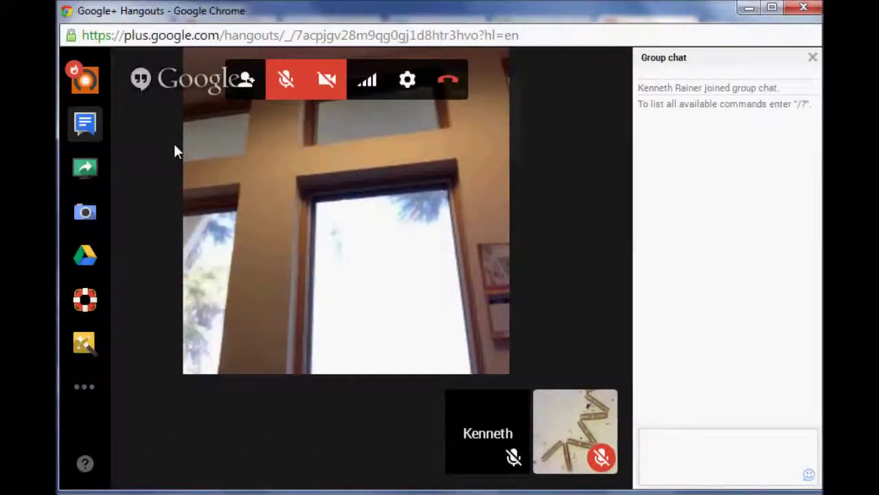
left_click(89, 124)
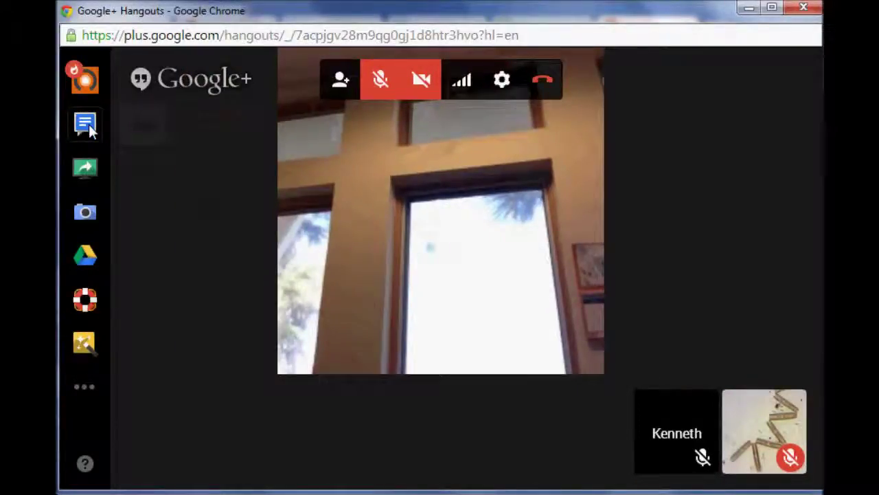
Step: View the windows that can be chosen in Screenshare for Hangouts, and cancel without starting to share
left_click(88, 171)
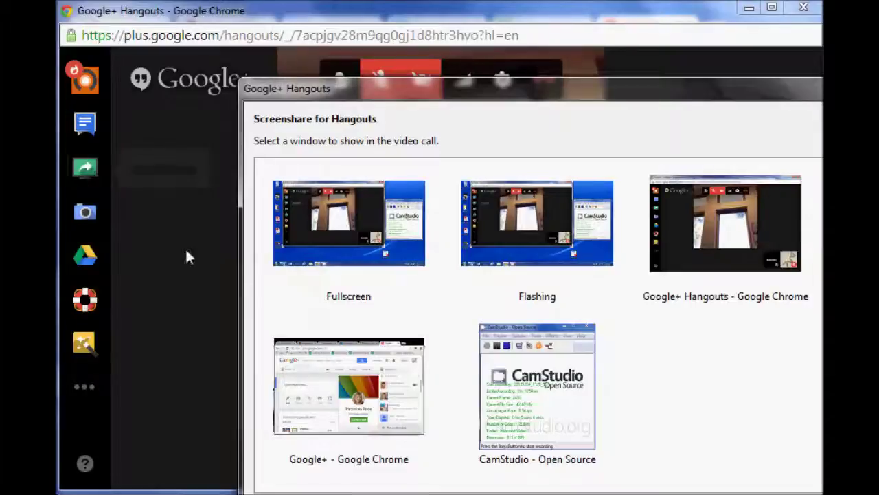
left_click_drag(459, 100, 356, 57)
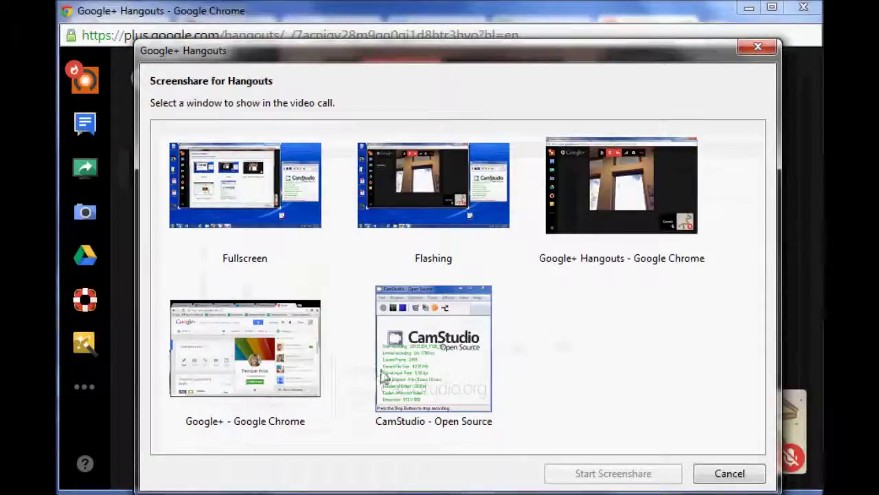
left_click(730, 473)
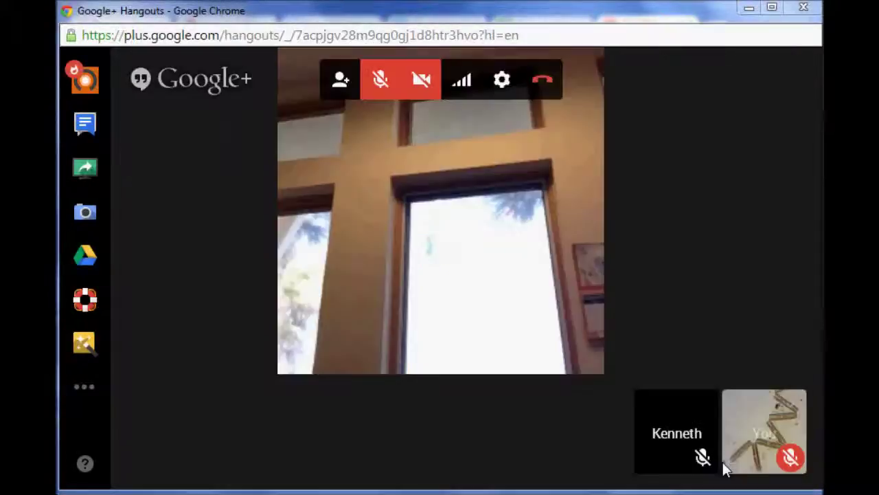
Step: View the Google Drive document picker and the Remote Desktop help options within the call, closing each one again
left_click(86, 261)
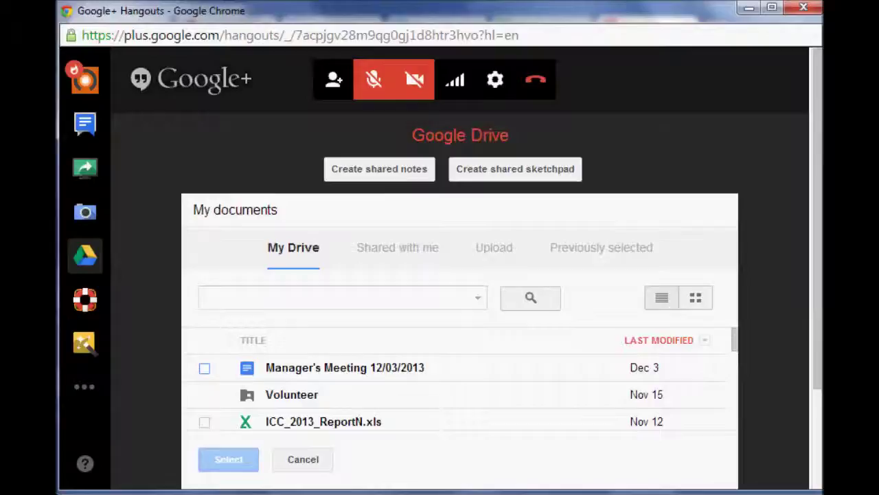
left_click(86, 256)
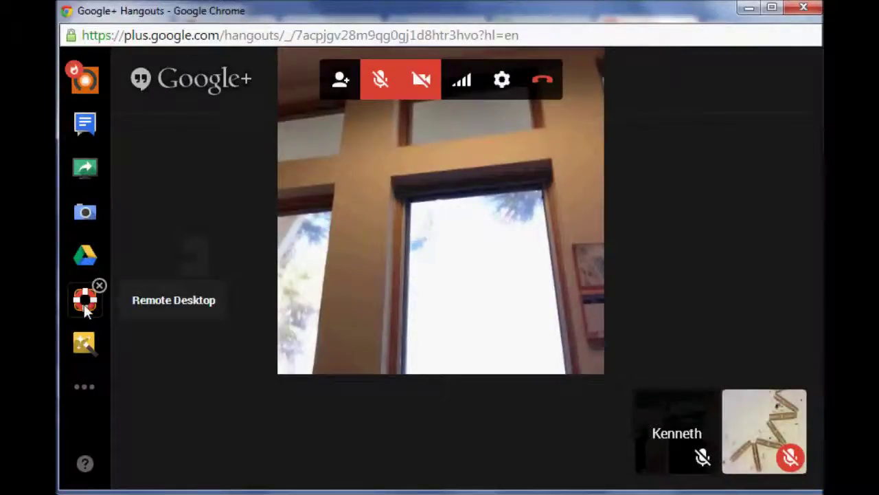
left_click(84, 307)
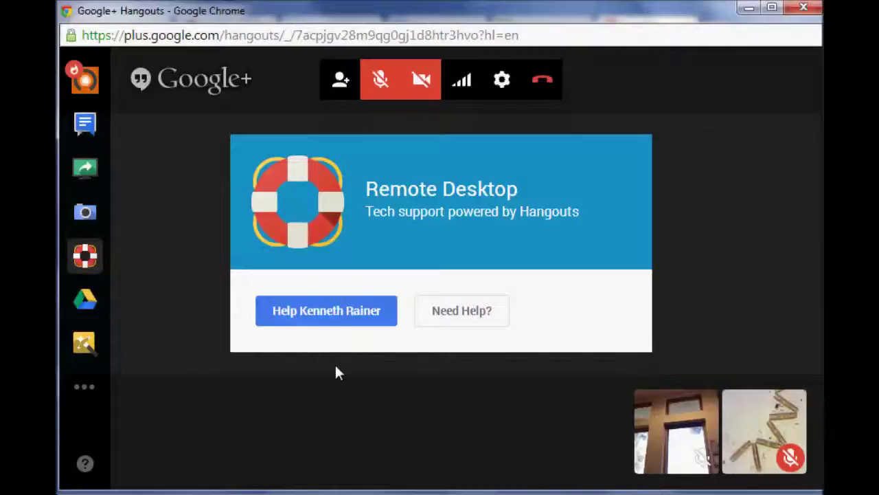
left_click(86, 264)
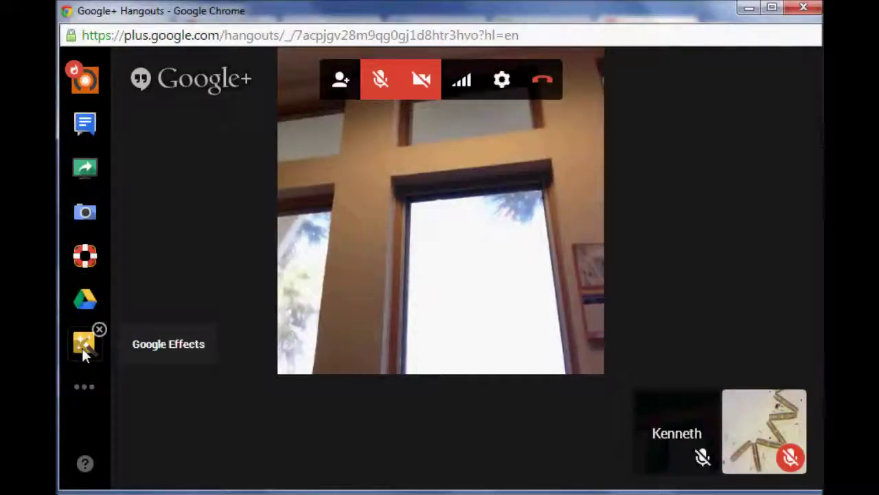
Step: View the Headwear effects in Google Effects and the About page of Hangout Toolbox, closing each one again
left_click(82, 345)
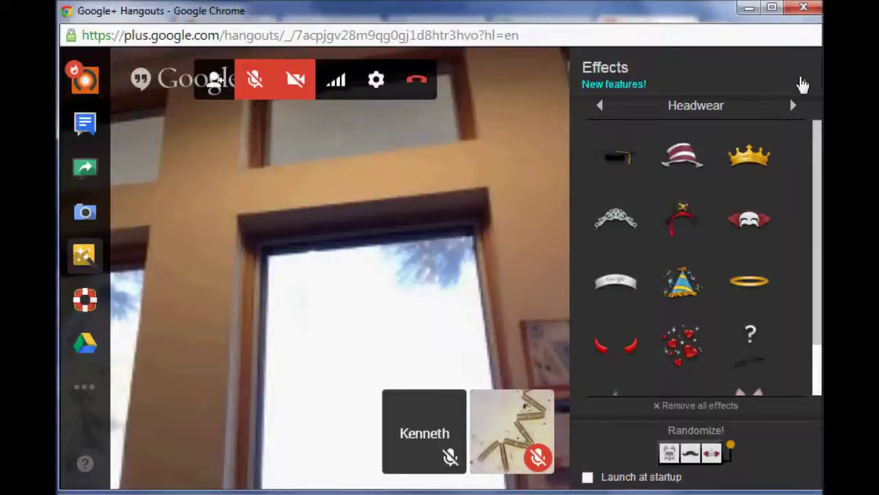
left_click(801, 83)
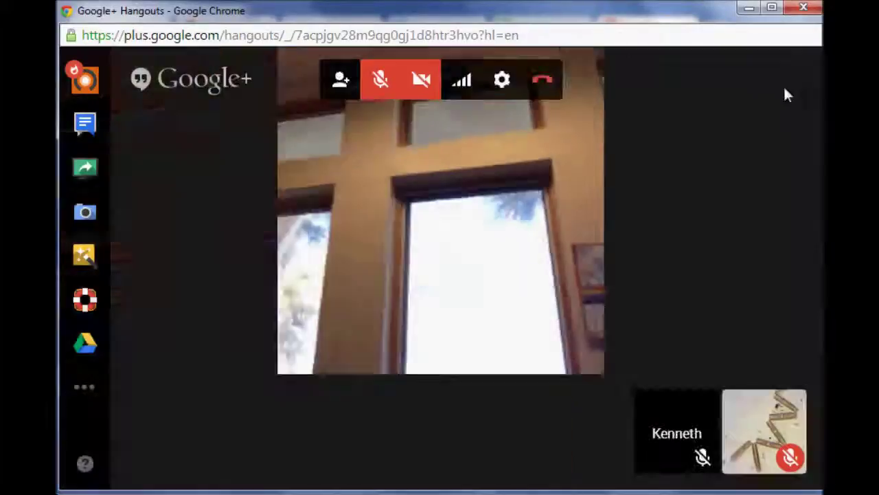
left_click(85, 387)
left_click(188, 123)
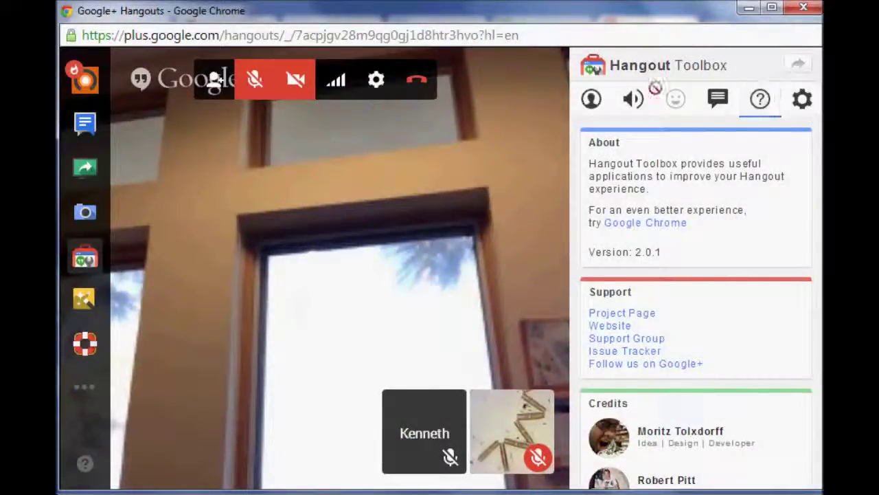
left_click(88, 261)
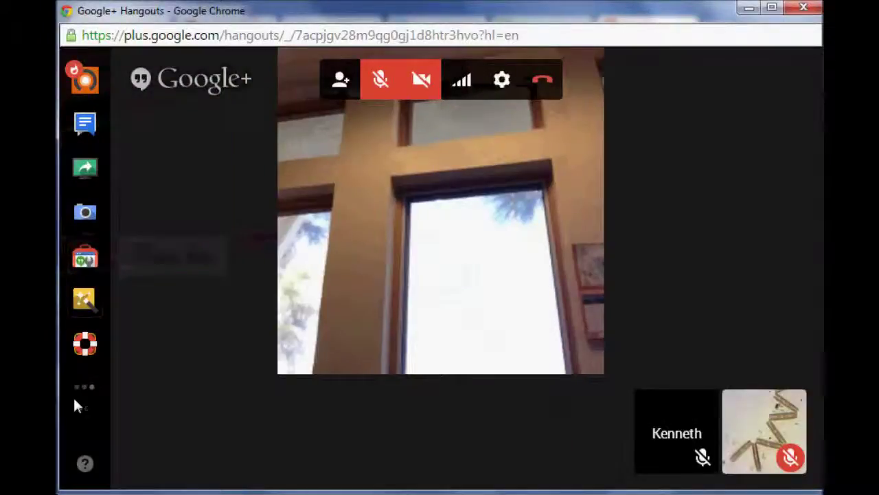
Step: Browse the featured apps for the video call, moving the Logitech Update window out of the way, and close the gallery without adding any
left_click(84, 386)
left_click(199, 208)
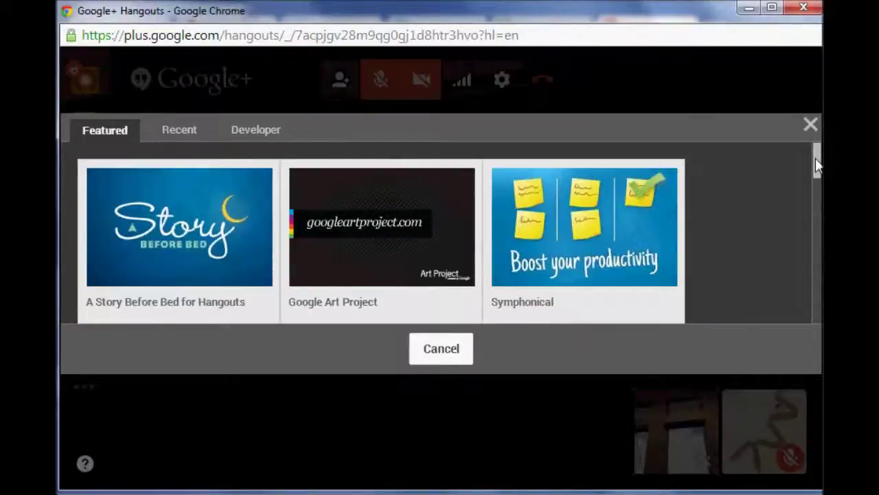
left_click_drag(818, 165, 819, 203)
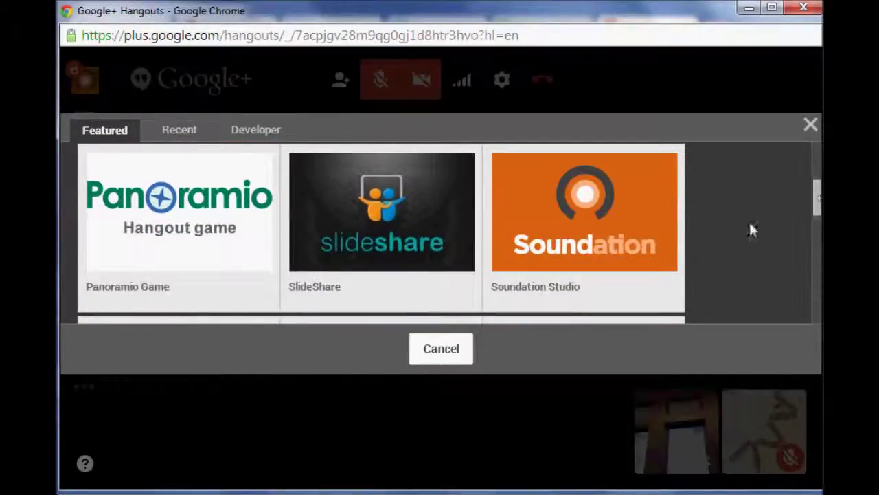
scroll(771, 213, "up", 3)
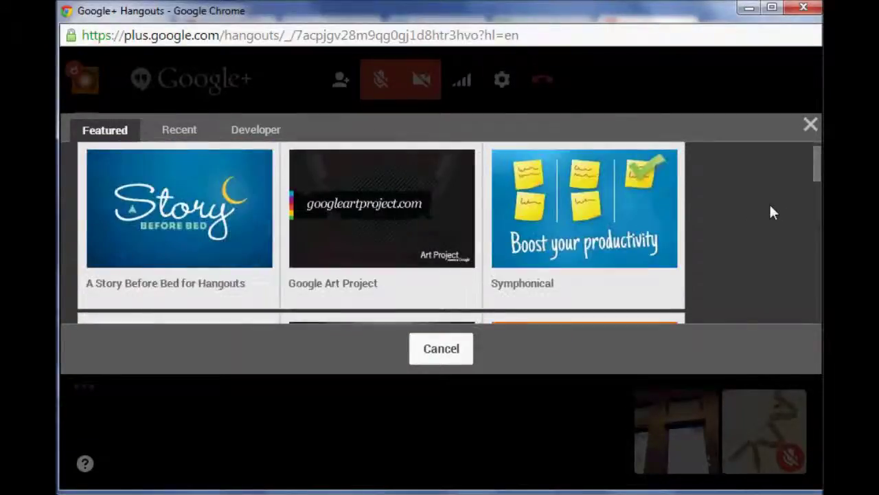
scroll(769, 227, "down", 5)
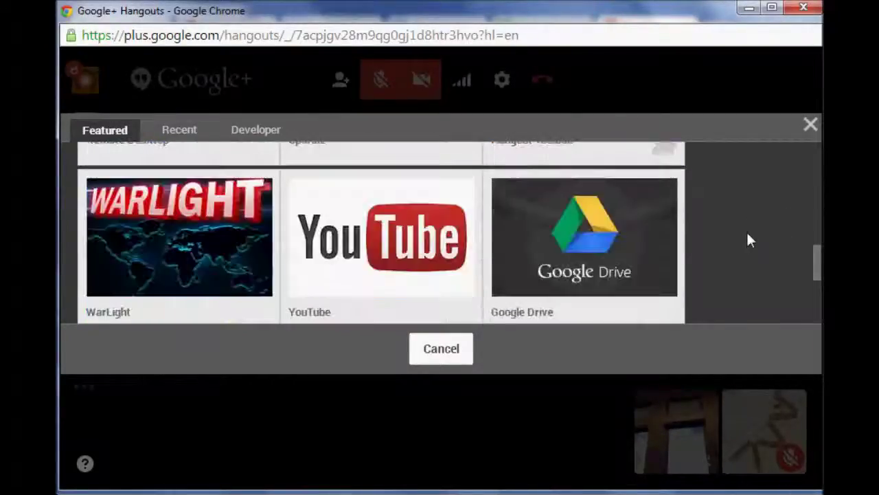
scroll(747, 239, "down", 1)
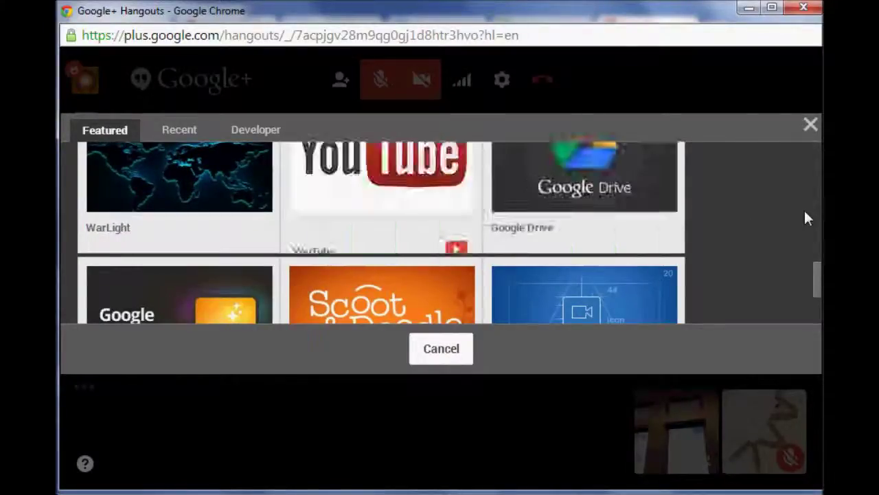
scroll(807, 217, "down", 2)
mouse_move(607, 251)
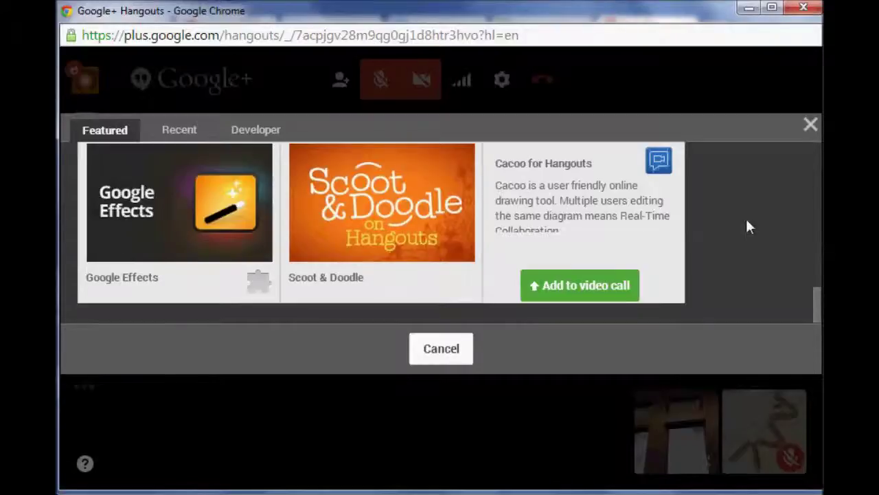
scroll(760, 230, "up", 5)
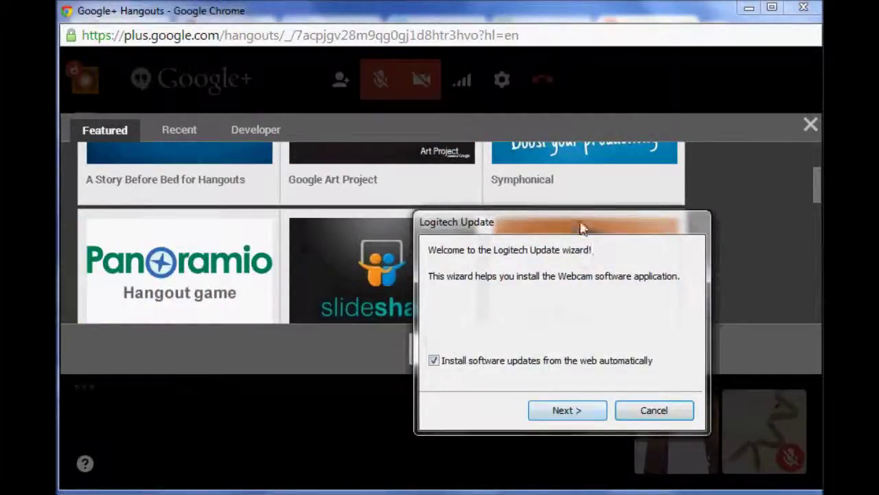
left_click_drag(580, 228, 878, 219)
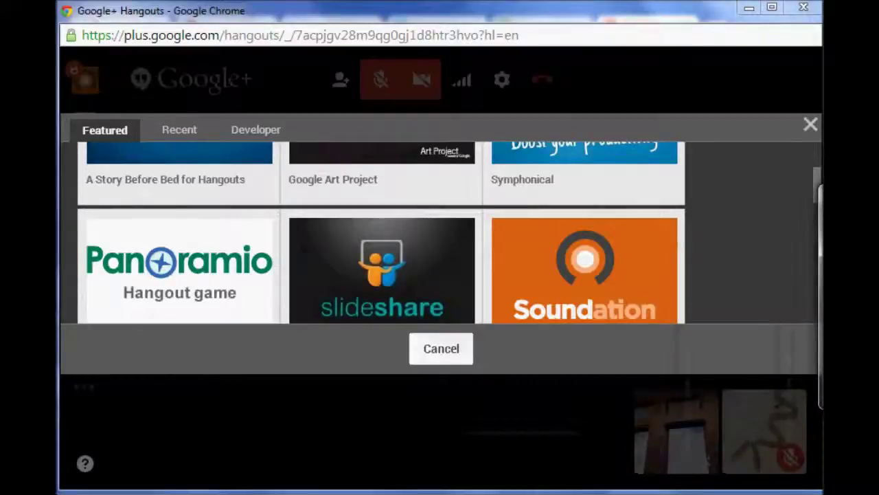
left_click(810, 125)
left_click(81, 386)
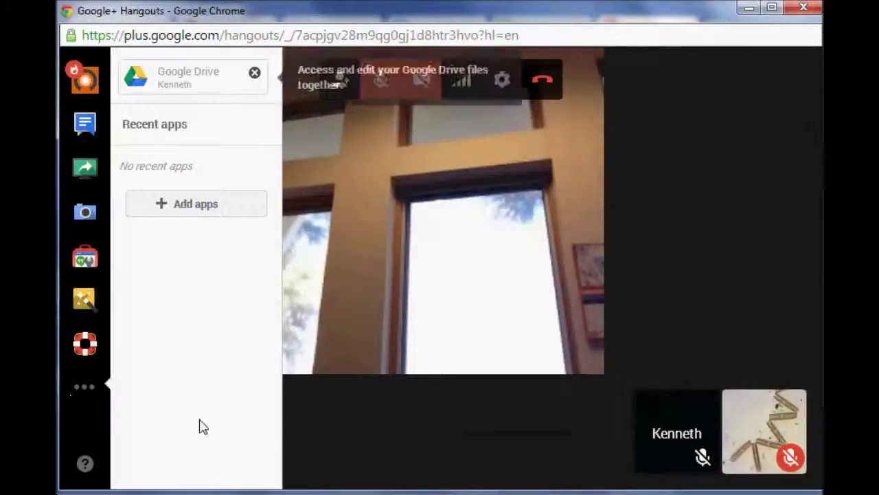
left_click(343, 440)
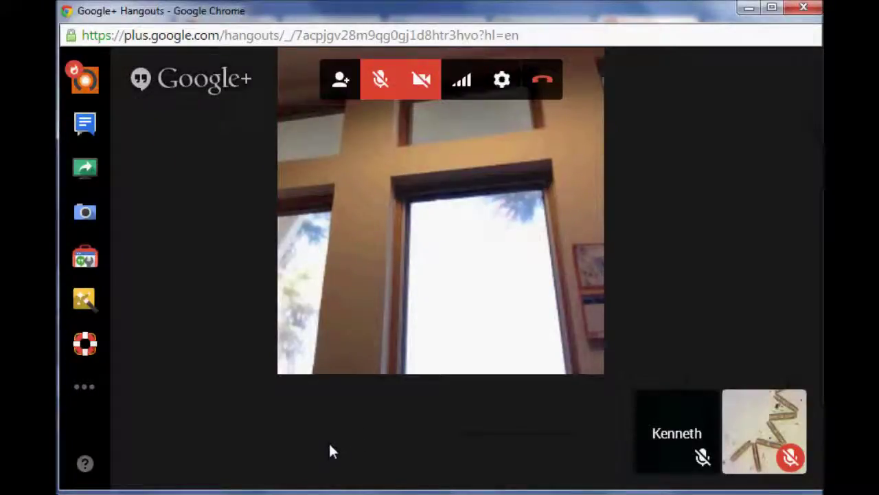